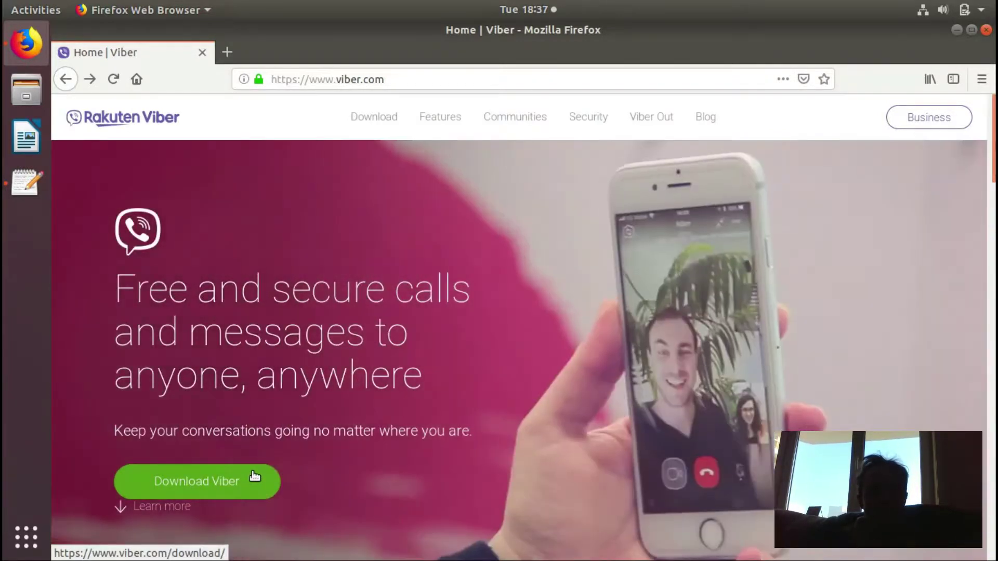
# - Go from viber.com's Download Viber button to the Viber download page
pyautogui.click(254, 476)
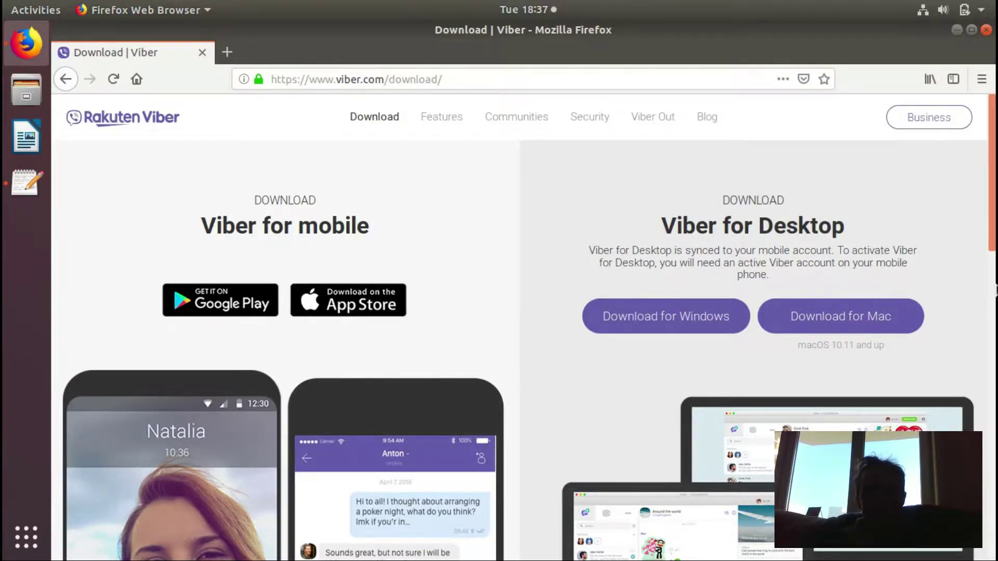
pyautogui.moveTo(992, 221); pyautogui.dragTo(996, 373)
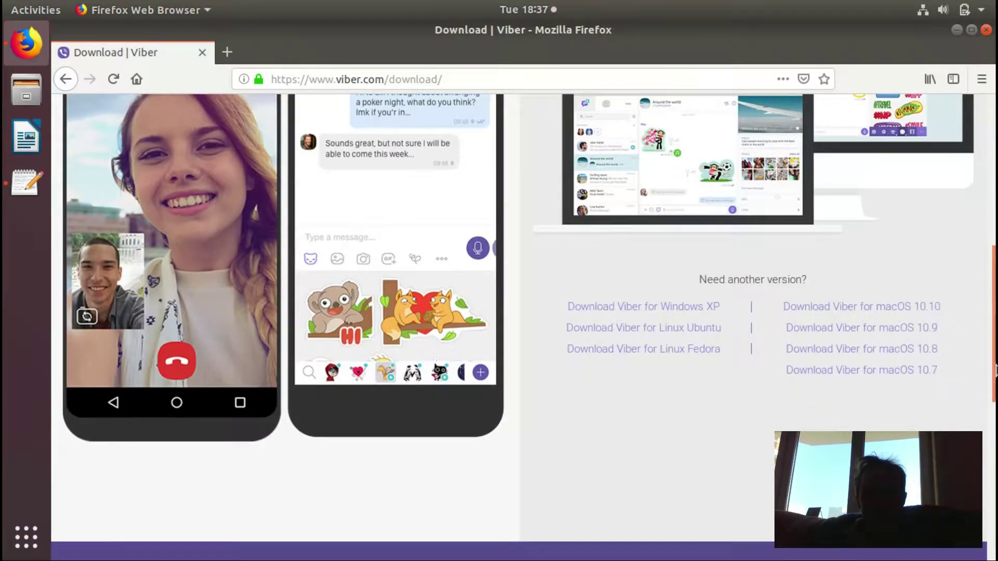
# - Save the Linux Ubuntu installer viber.deb to disk
pyautogui.click(683, 329)
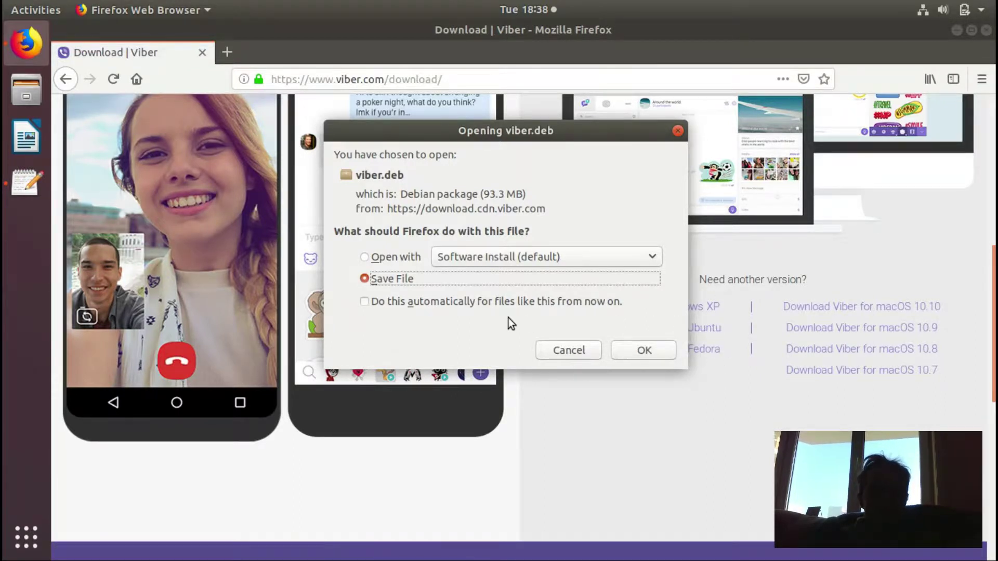
pyautogui.click(644, 352)
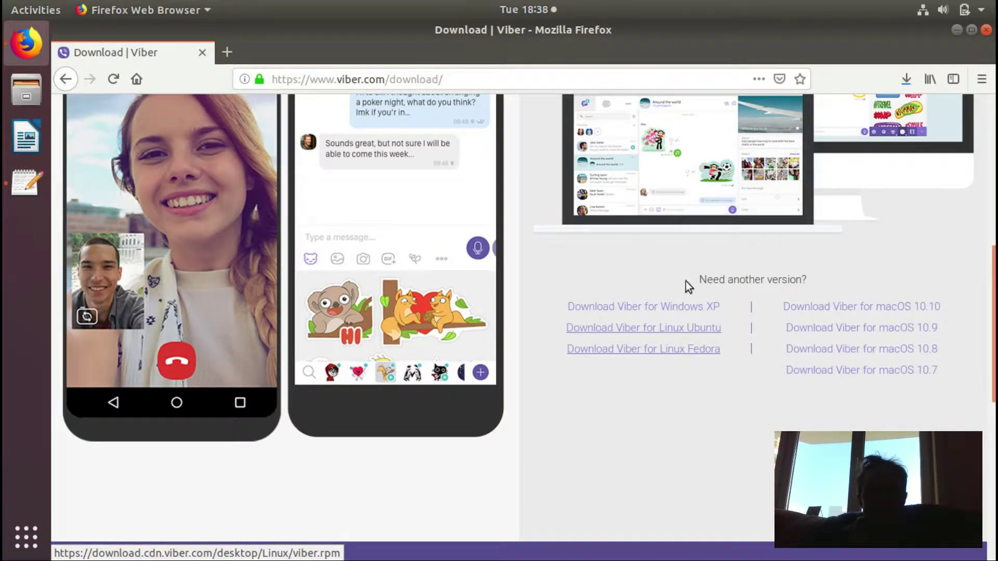
# - Show viber.deb in its Downloads folder, close Firefox, and bring the install-command notes forward
pyautogui.click(908, 71)
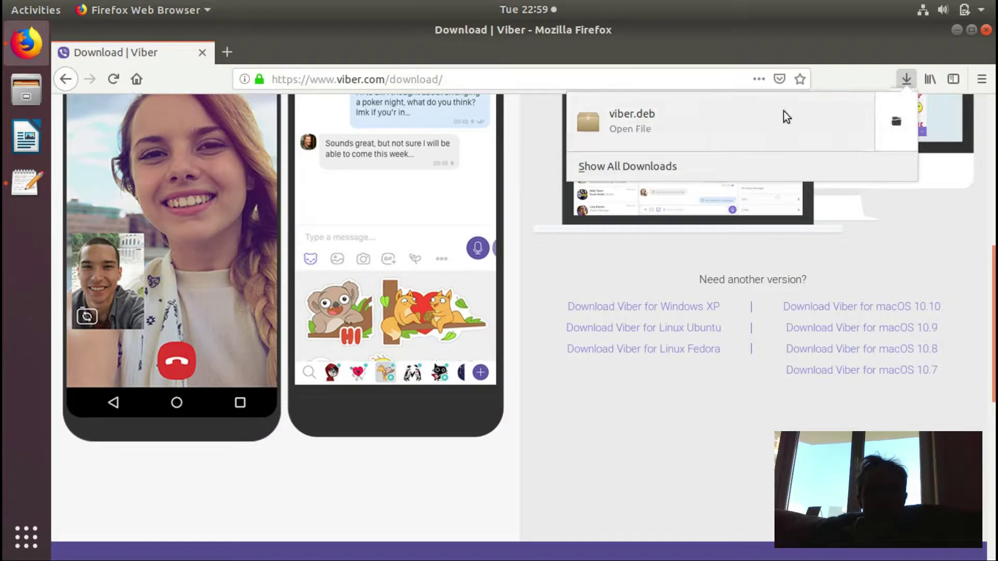
pyautogui.click(896, 125)
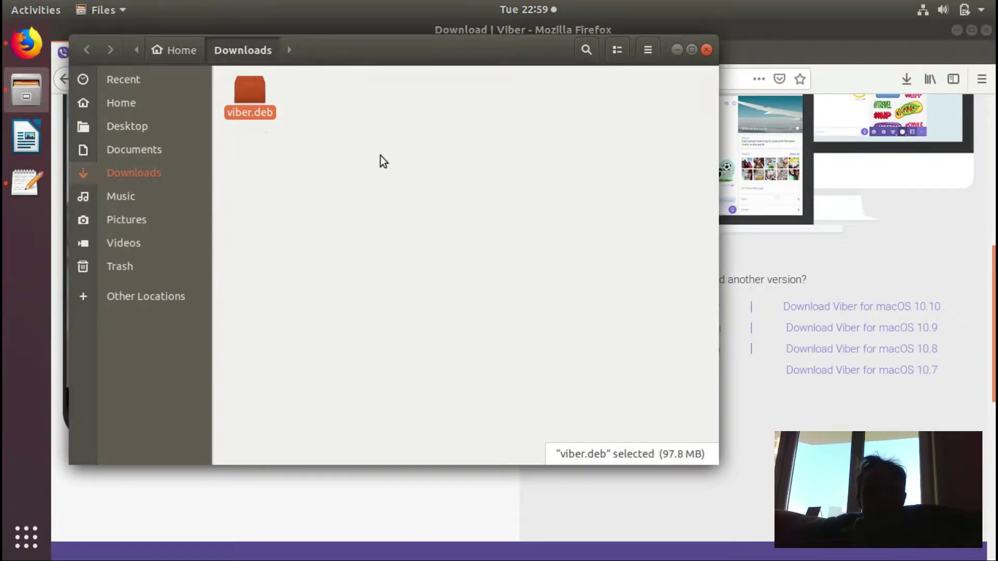
pyautogui.click(986, 29)
pyautogui.click(98, 175)
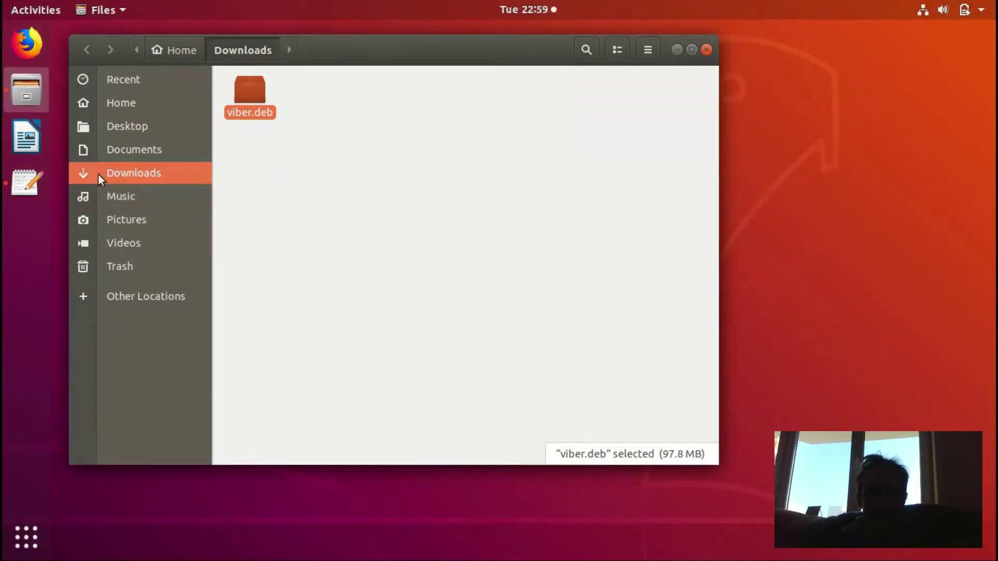
pyautogui.click(27, 185)
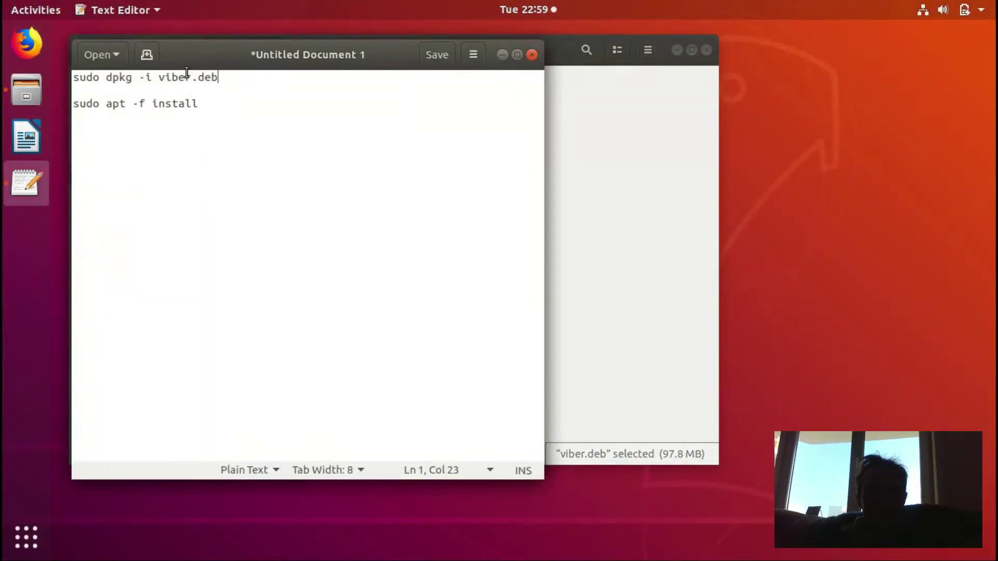
# - Open a terminal in Downloads, close the Files window, and place the terminal beside the notes
pyautogui.moveTo(188, 59); pyautogui.dragTo(996, 70)
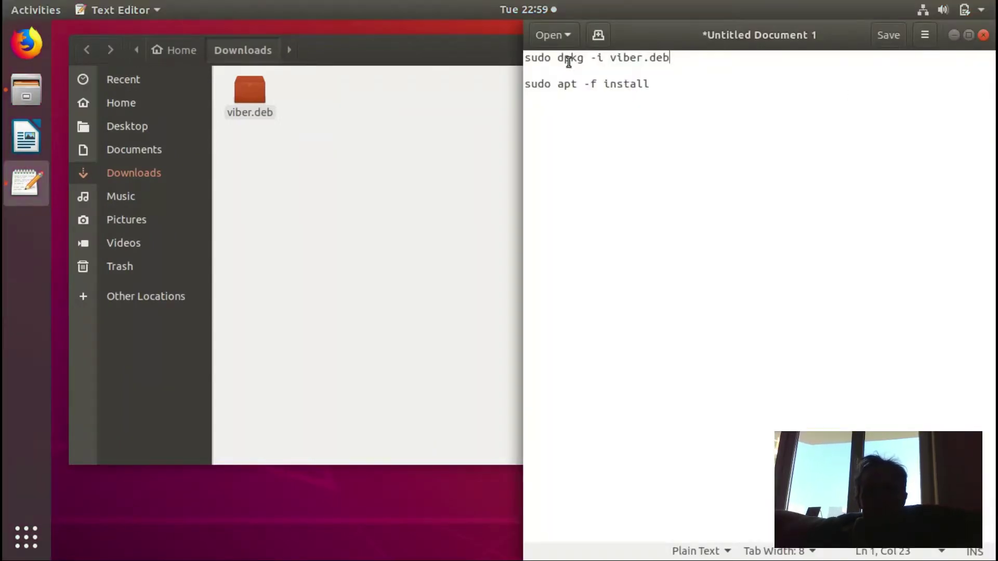
pyautogui.rightClick(374, 184)
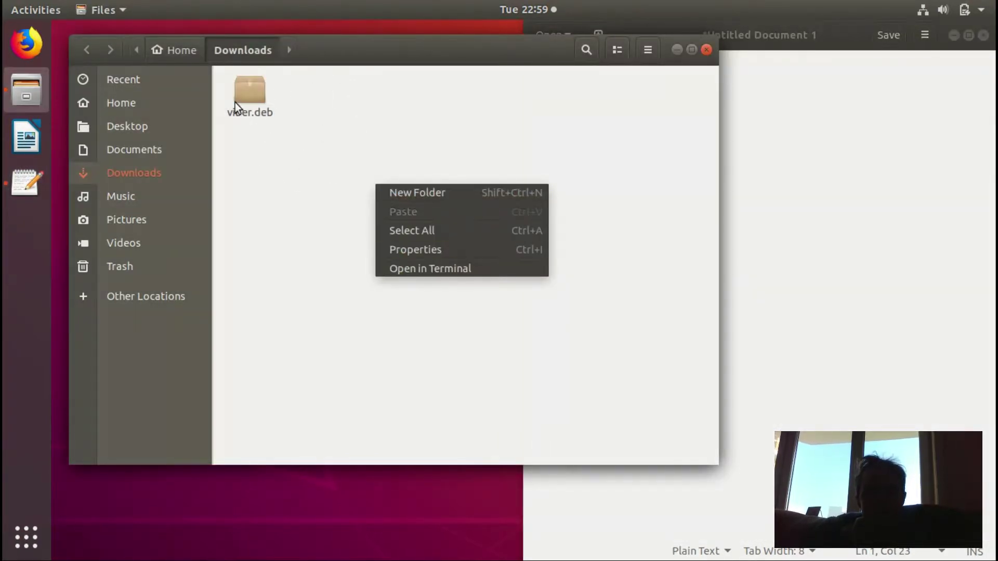
pyautogui.click(427, 271)
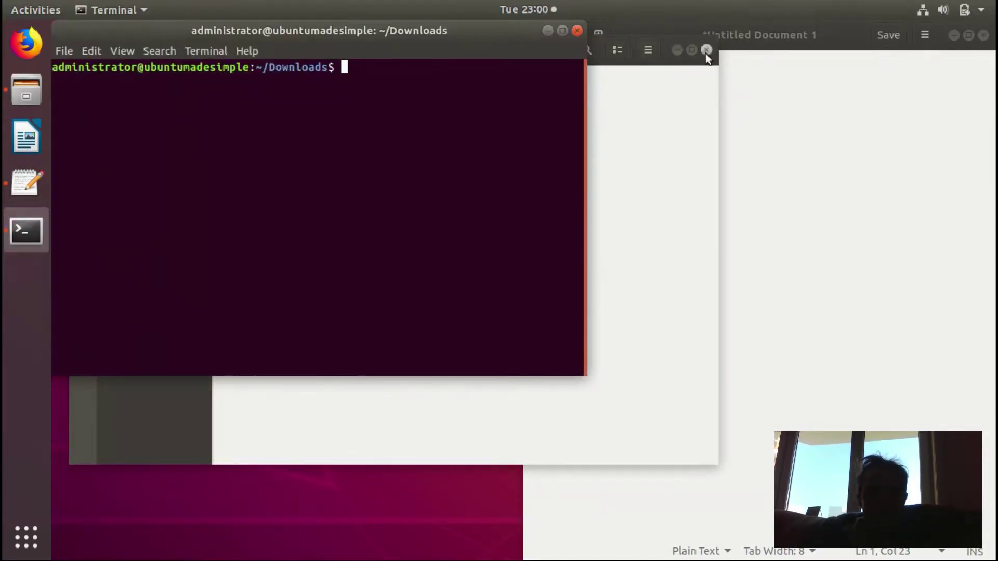
pyautogui.click(643, 110)
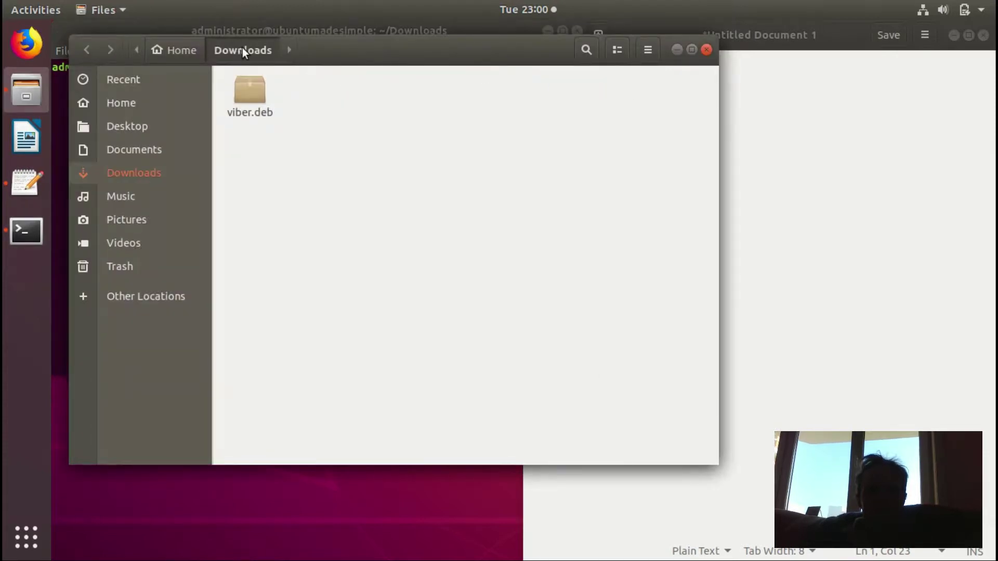
pyautogui.click(706, 50)
pyautogui.moveTo(423, 32); pyautogui.dragTo(49, 133)
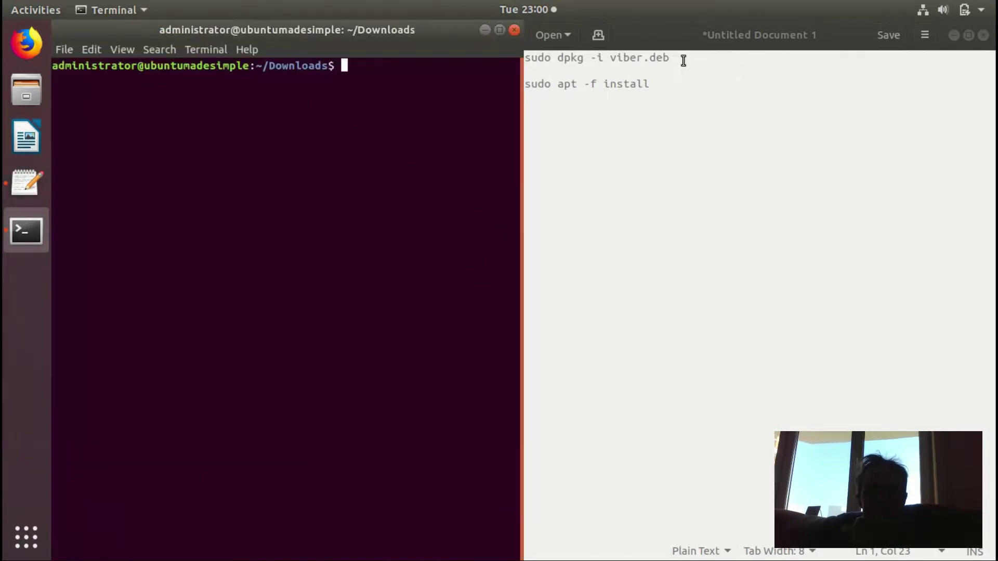
# - Run sudo dpkg -i viber.deb, then copy the sudo apt -f install command from the notes
pyautogui.moveTo(684, 57)
pyautogui.mouseDown()
pyautogui.moveTo(528, 57)
pyautogui.moveTo(425, 73)
pyautogui.mouseUp()
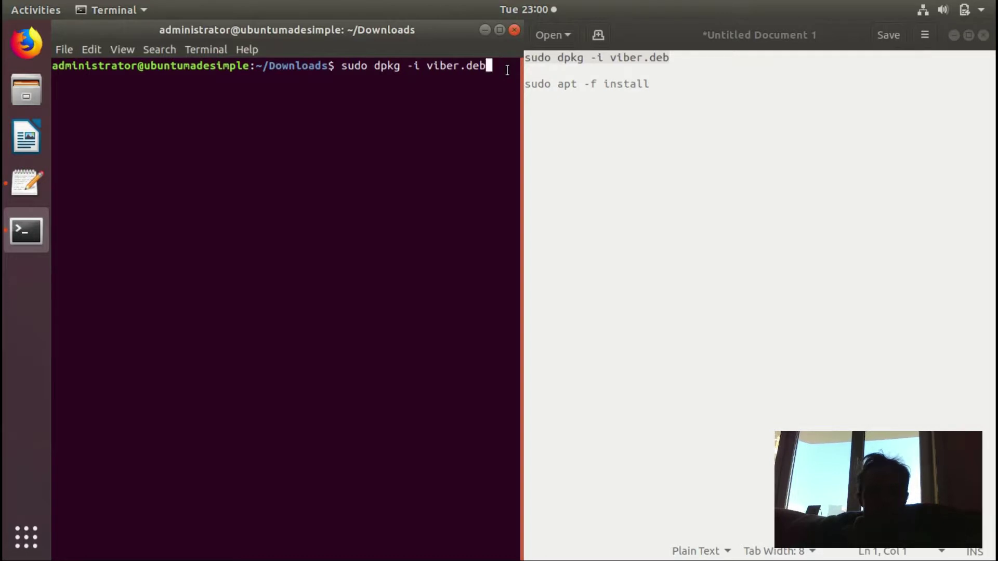
pyautogui.press('Return')
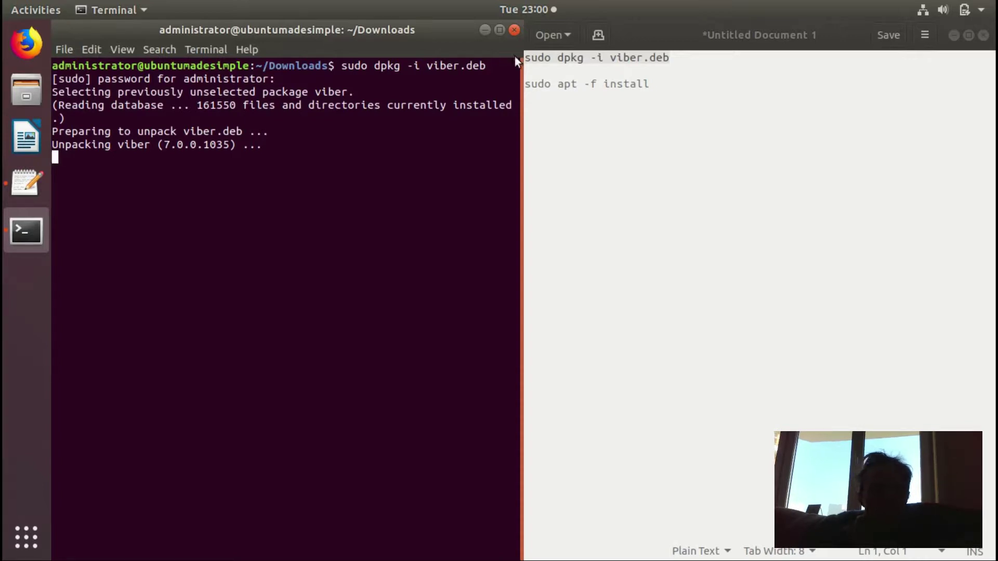
pyautogui.moveTo(660, 86); pyautogui.dragTo(525, 80)
pyautogui.press('super+c')
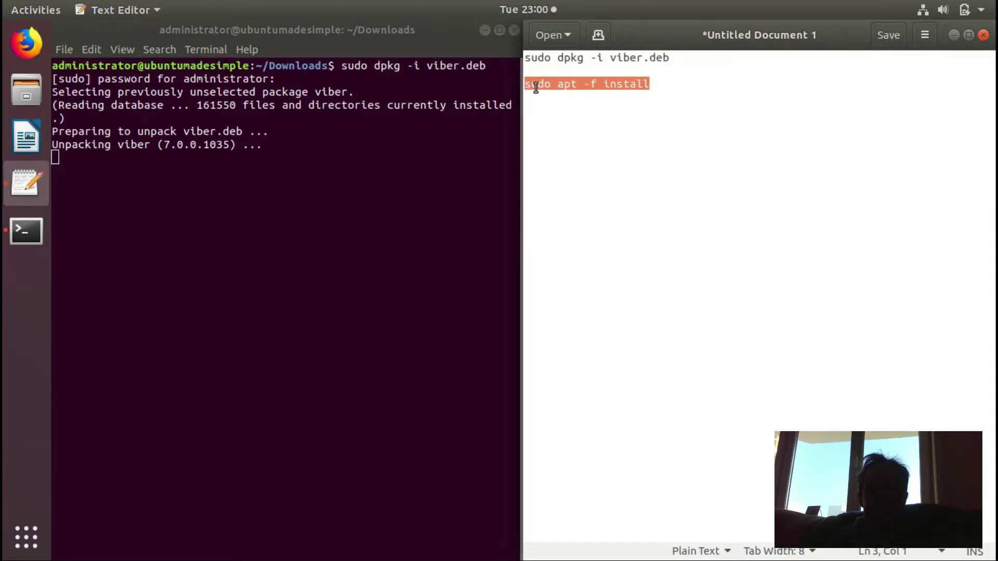
pyautogui.rightClick(535, 87)
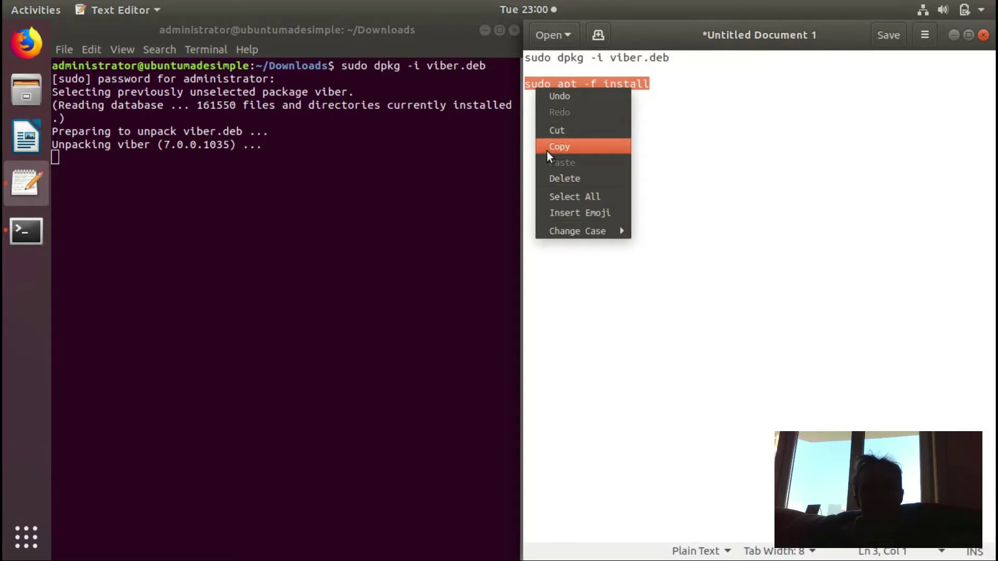
pyautogui.click(550, 147)
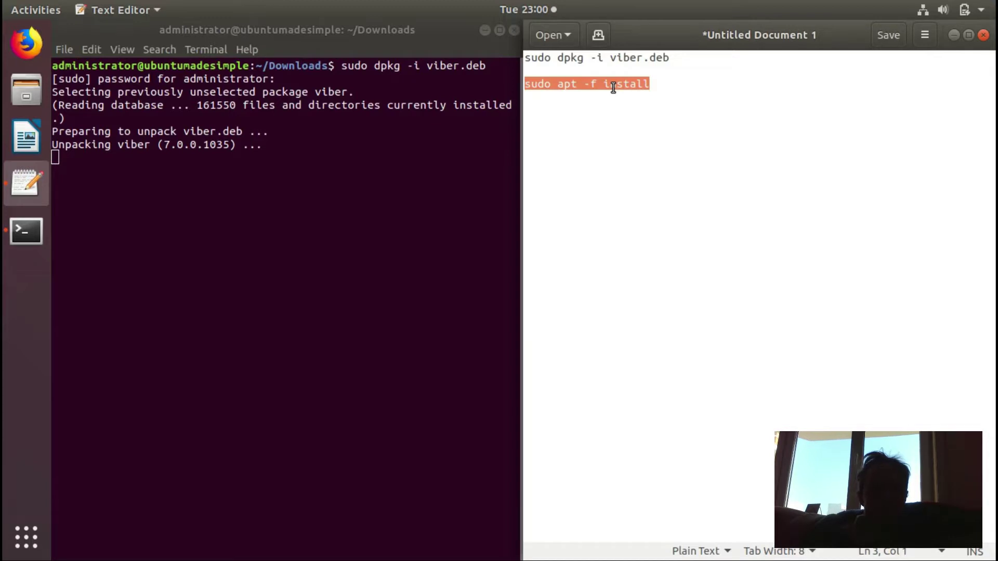
pyautogui.click(468, 158)
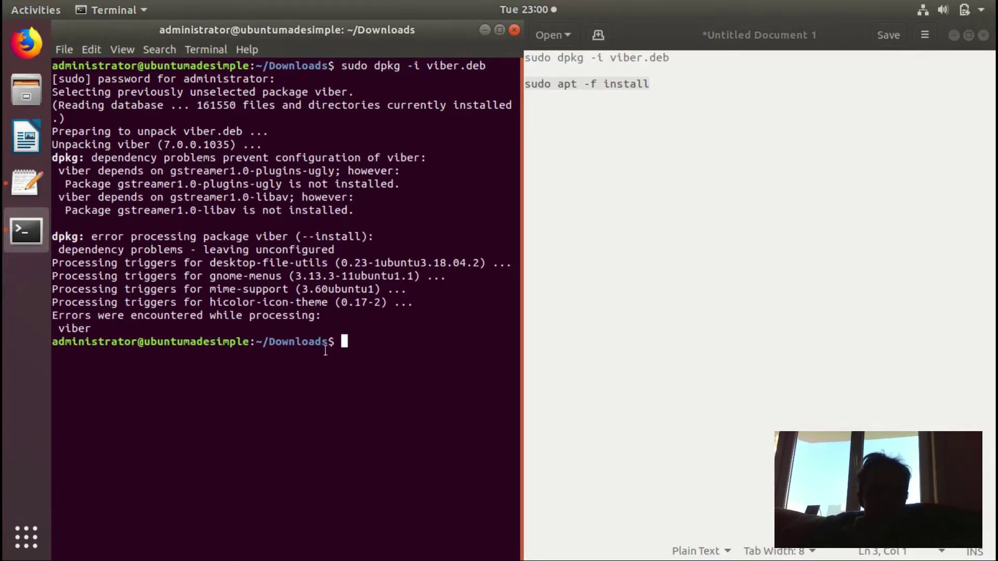
# - Paste and run sudo apt -f install, confirm with Y, then close the notes editor
pyautogui.rightClick(379, 353)
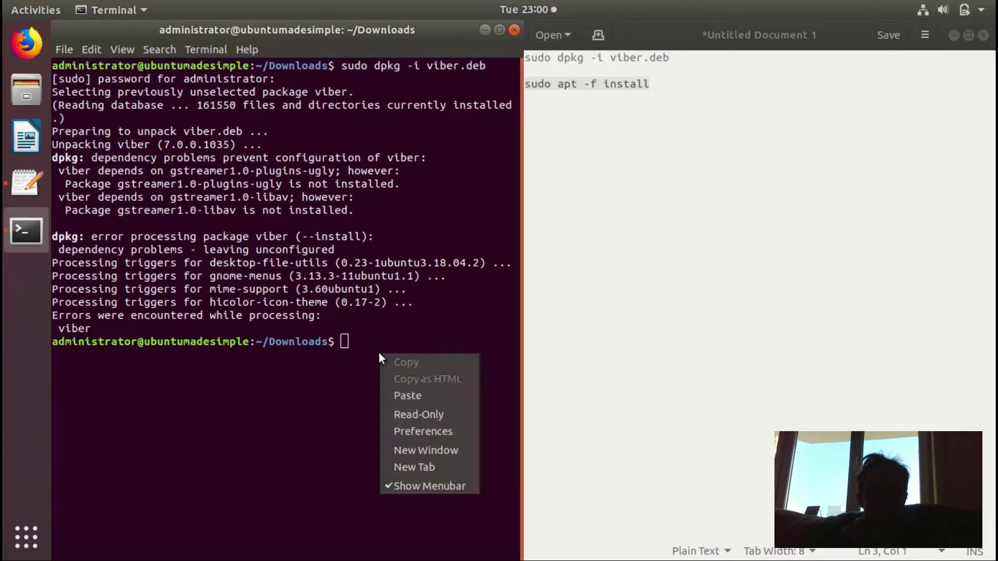
pyautogui.click(414, 401)
pyautogui.press('Return')
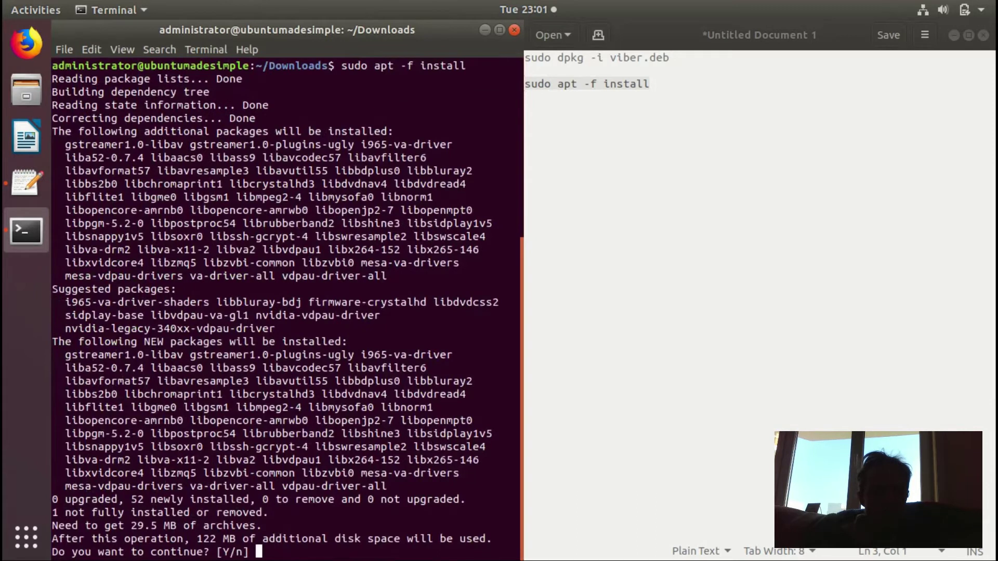
pyautogui.press('Return')
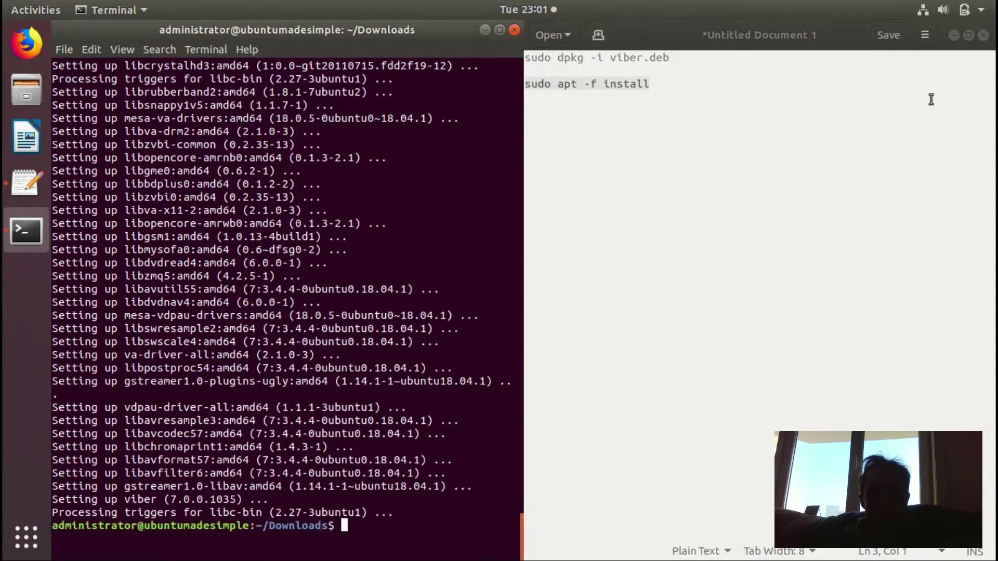
pyautogui.click(986, 34)
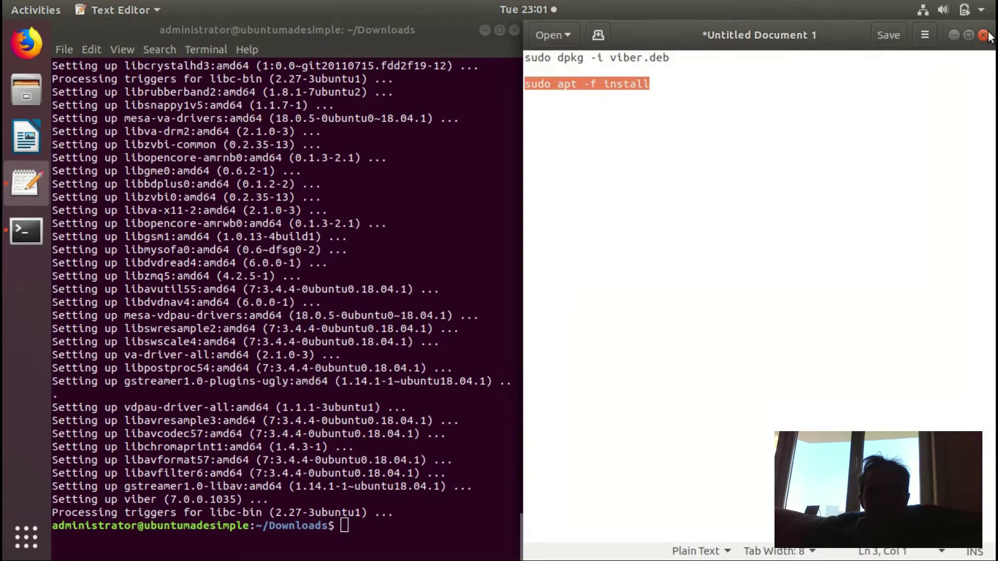
# - Discard the notes, close Terminal, and add Viber to dock favorites from Activities search
pyautogui.click(602, 340)
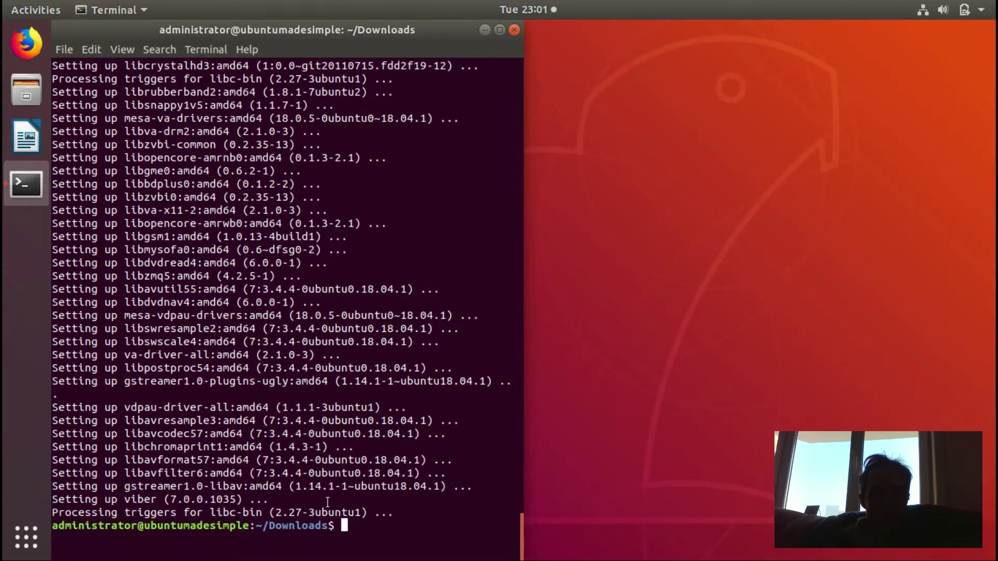
pyautogui.click(514, 30)
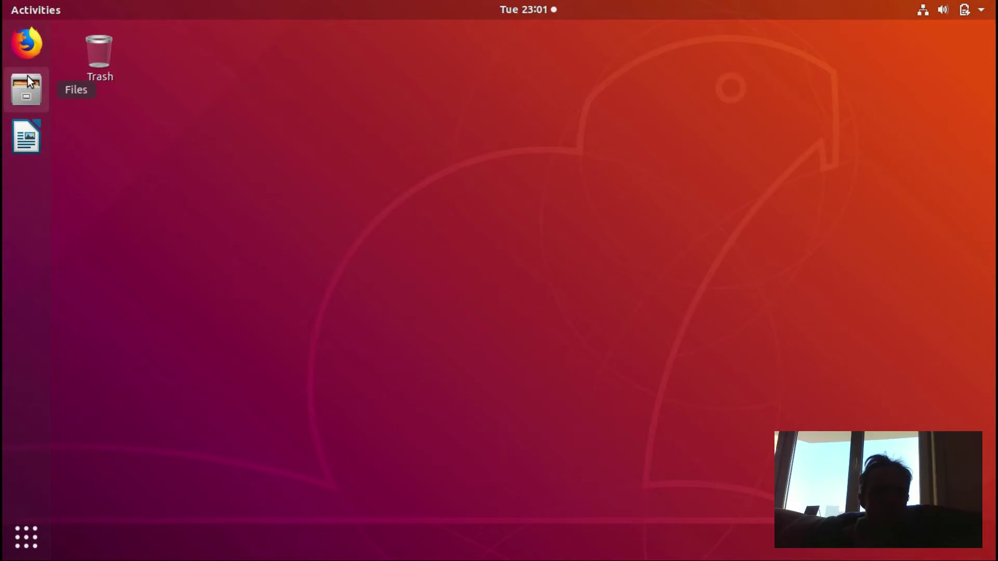
pyautogui.click(30, 10)
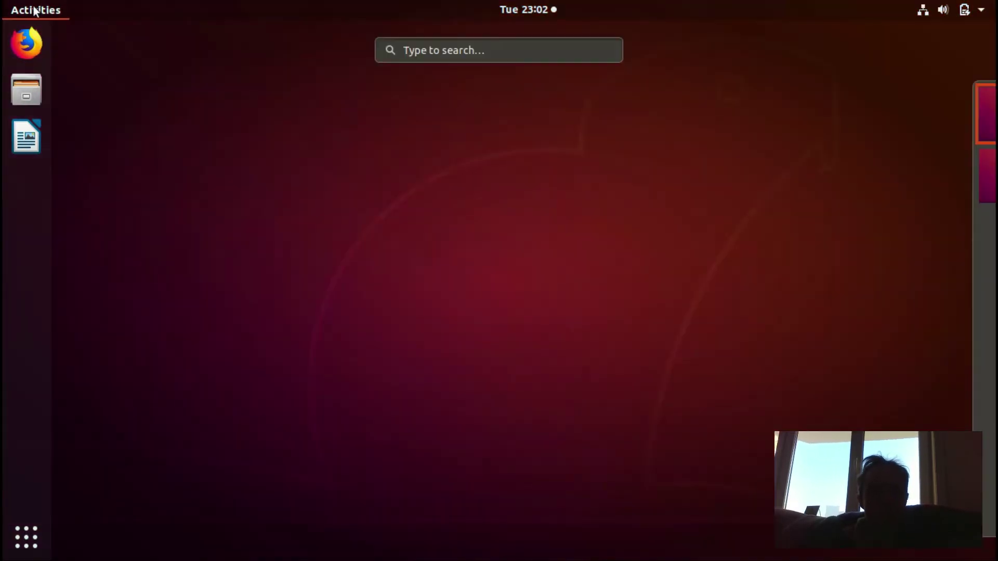
pyautogui.write('vi')
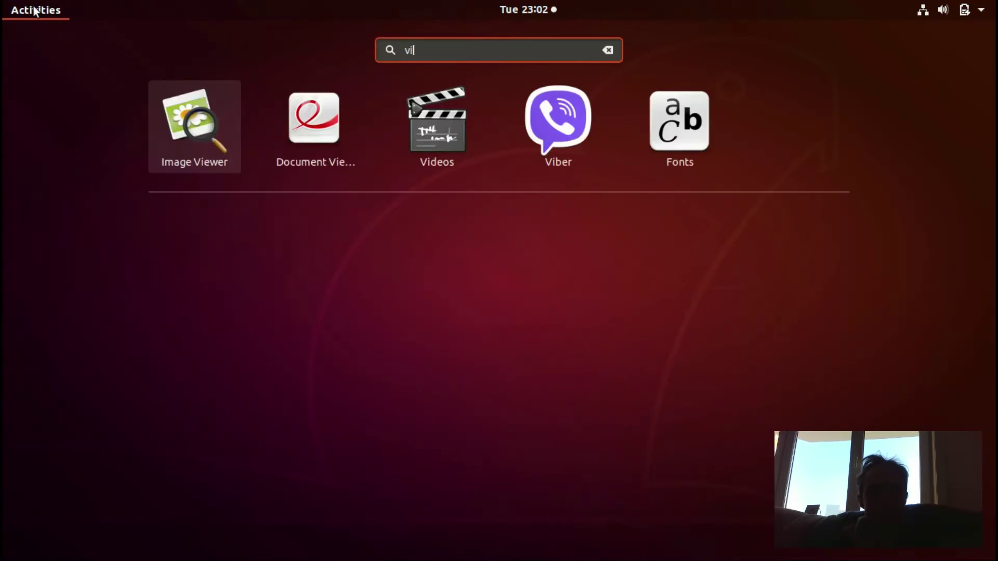
pyautogui.rightClick(562, 116)
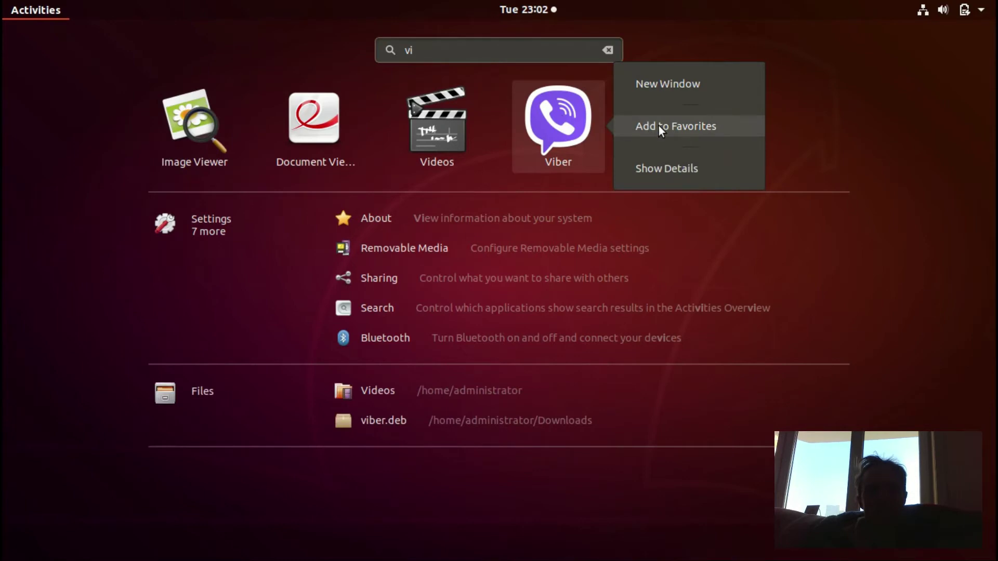
pyautogui.click(661, 129)
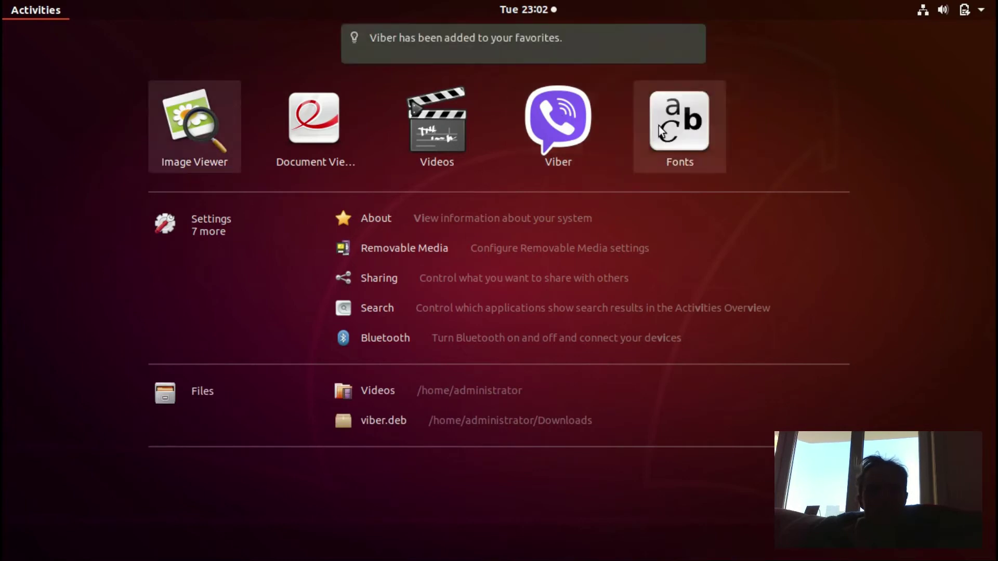
pyautogui.click(40, 14)
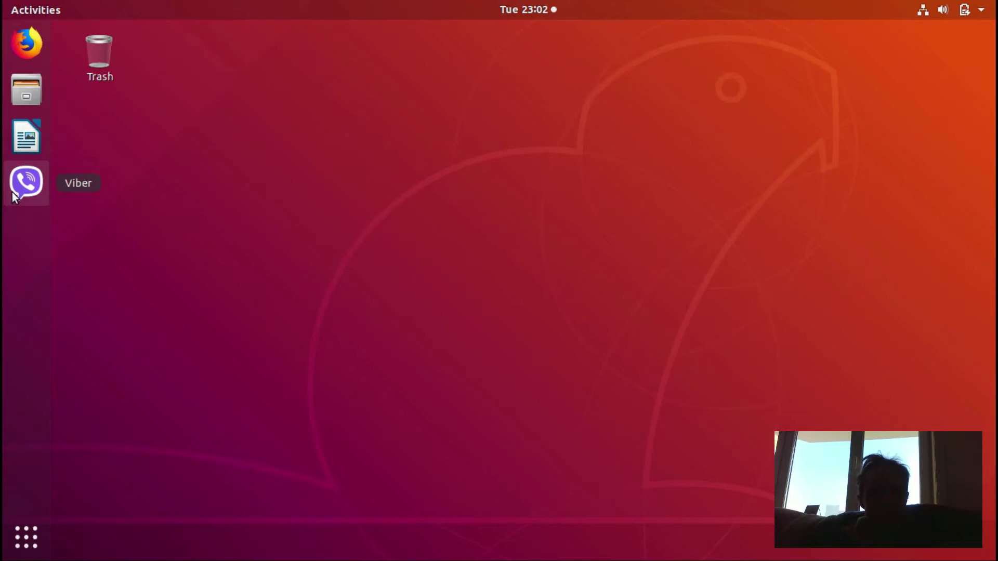
# - Launch Viber from the dock and answer the welcome prompts, ending on 'I have Viber on my phone'
pyautogui.click(25, 181)
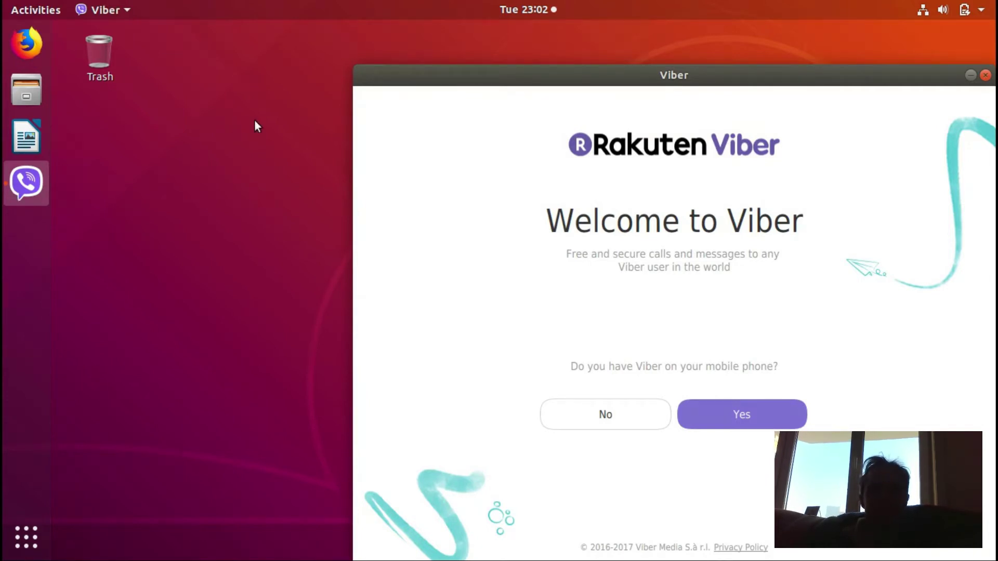
pyautogui.moveTo(451, 75); pyautogui.dragTo(341, 31)
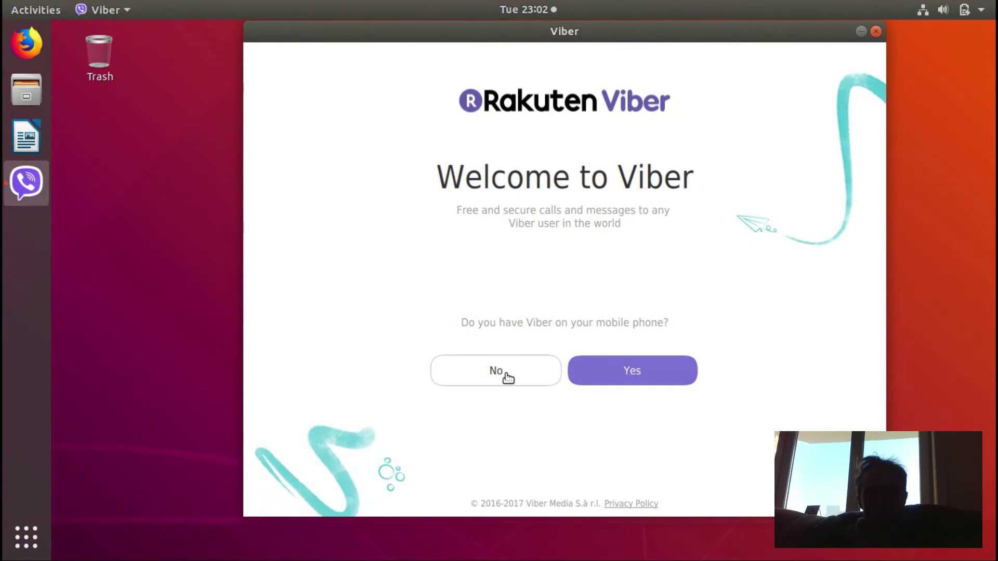
pyautogui.click(626, 373)
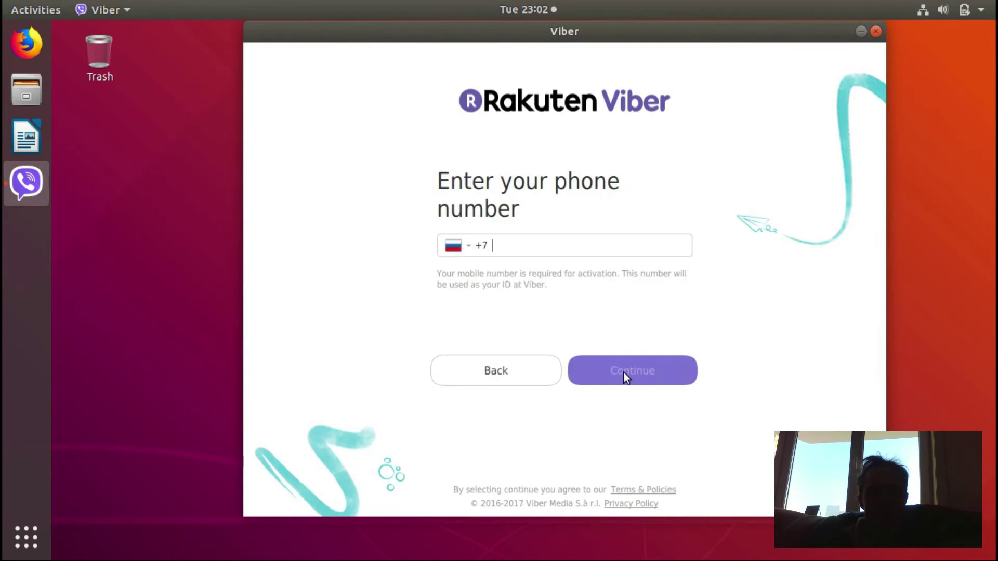
pyautogui.click(498, 373)
pyautogui.click(498, 373)
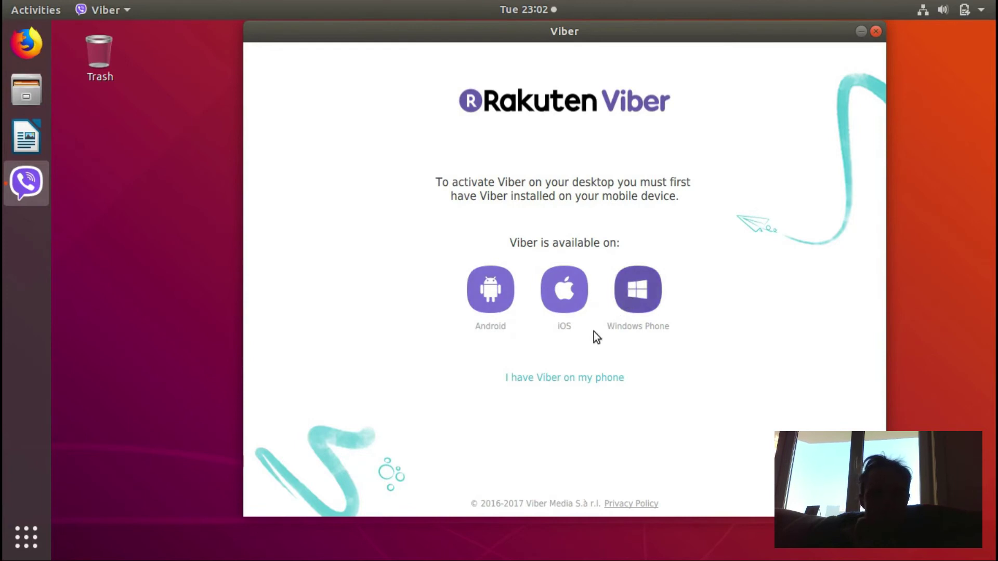
pyautogui.click(567, 382)
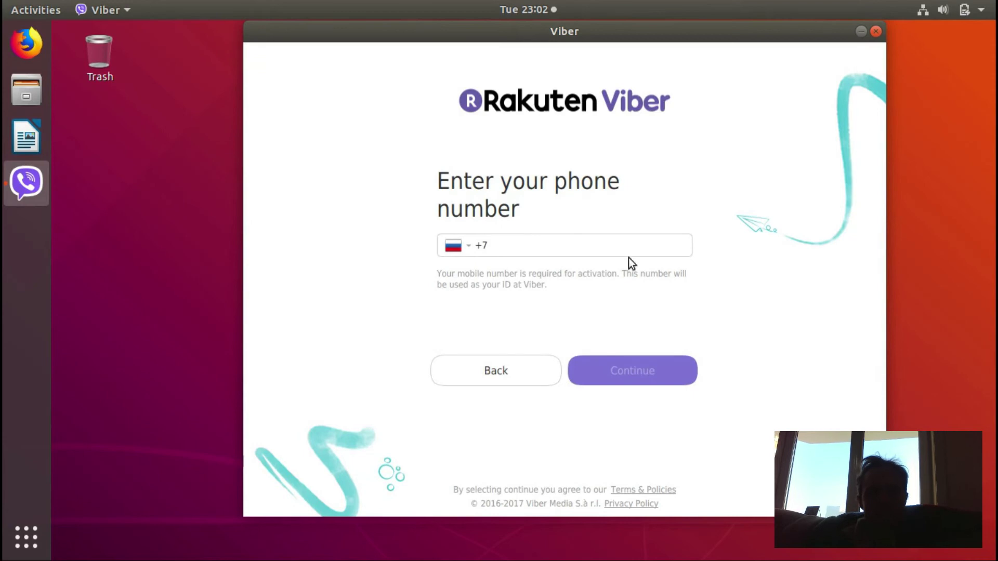